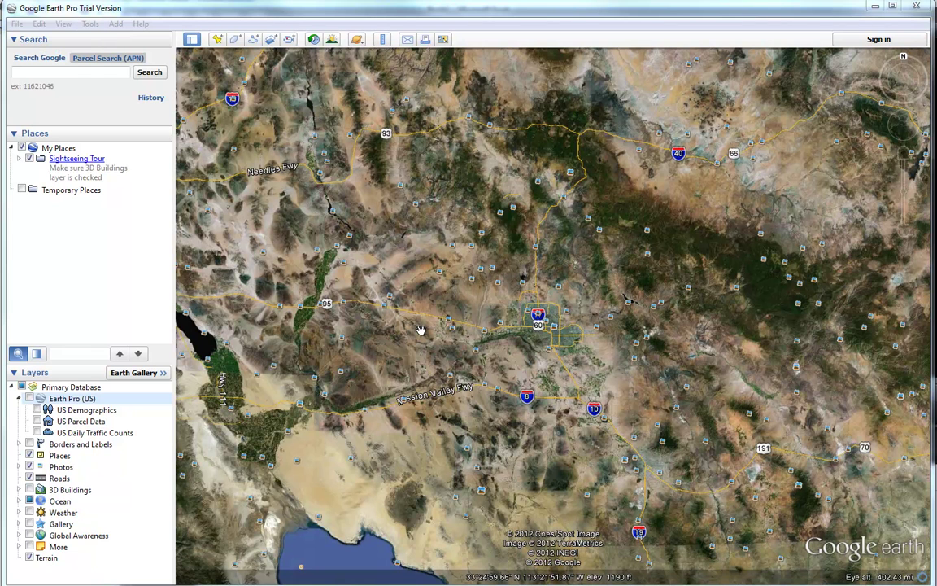
Step: Run a Parcel Search (APN) on the property's Scottsdale street address, then move to Search Google after 'No match found'
left_click(37, 72)
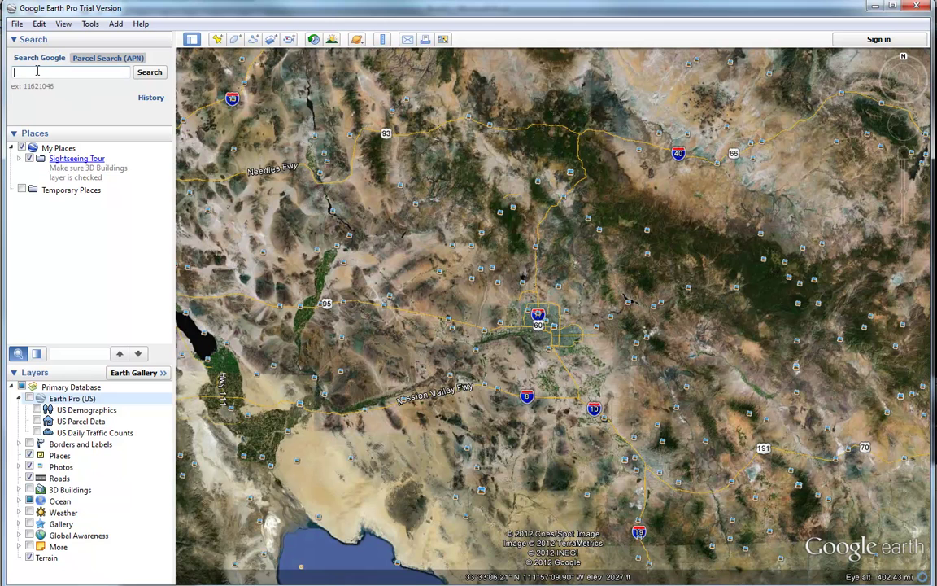
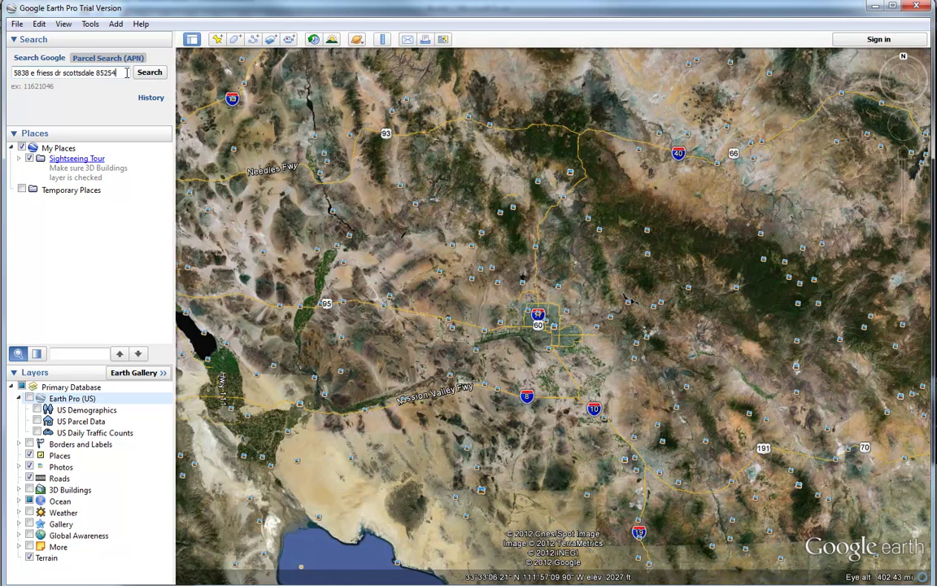
left_click(162, 73)
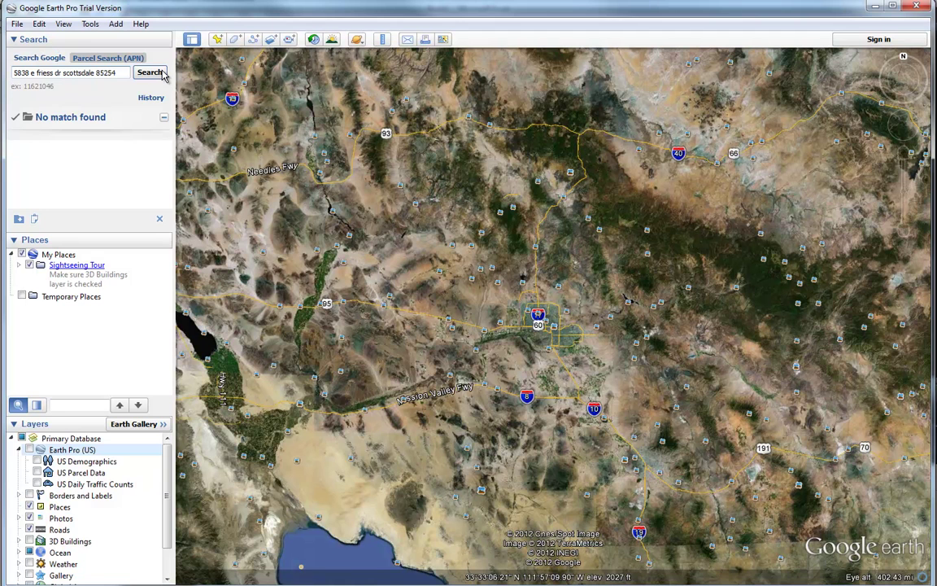
left_click(39, 57)
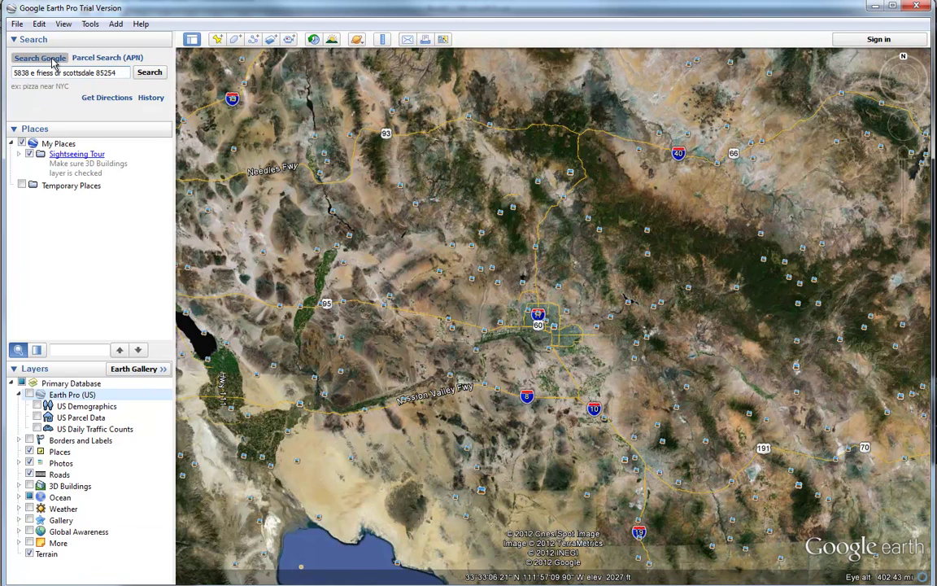
Step: Fly to the address with Google search and zoom in on its Scottsdale neighbourhood, centred on the pin
left_click(150, 76)
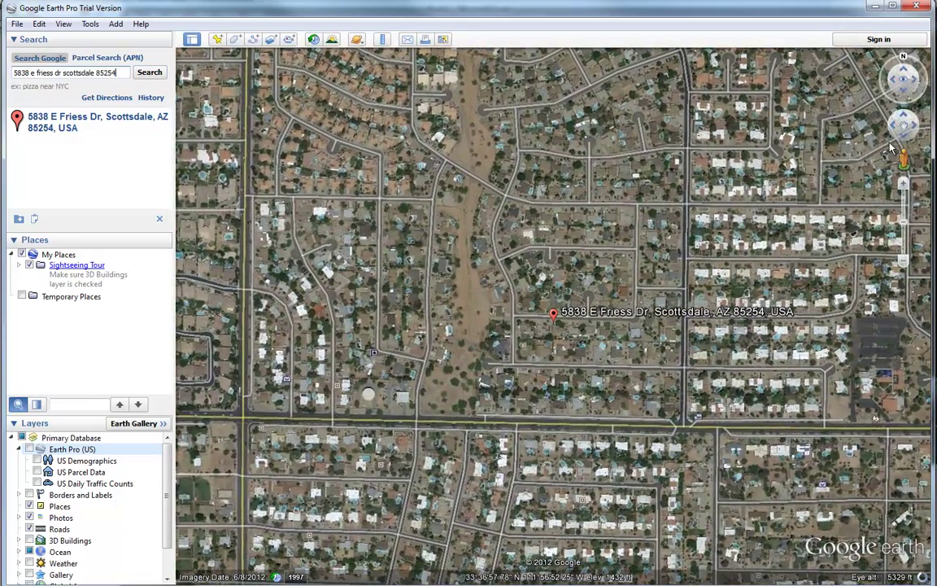
left_click(904, 185)
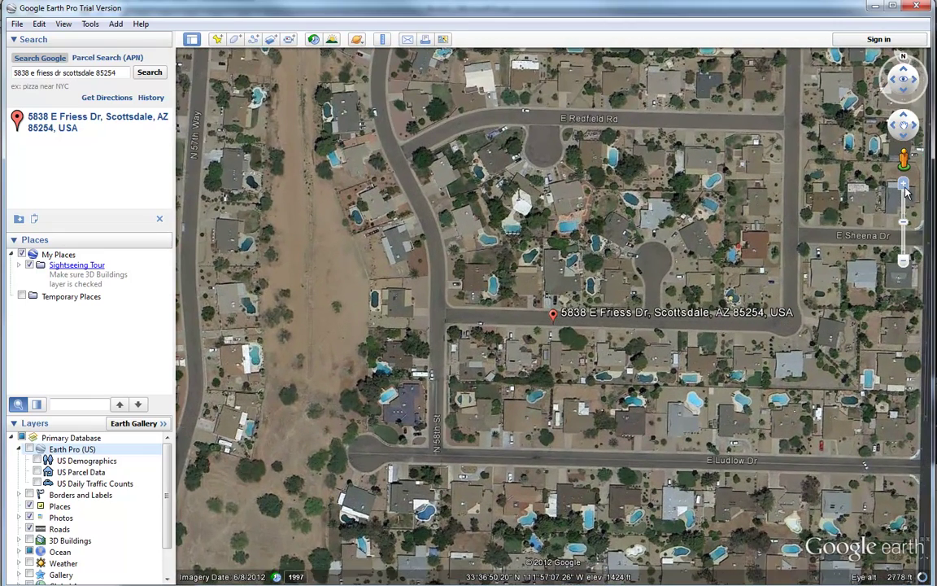
left_click_drag(519, 317, 443, 364)
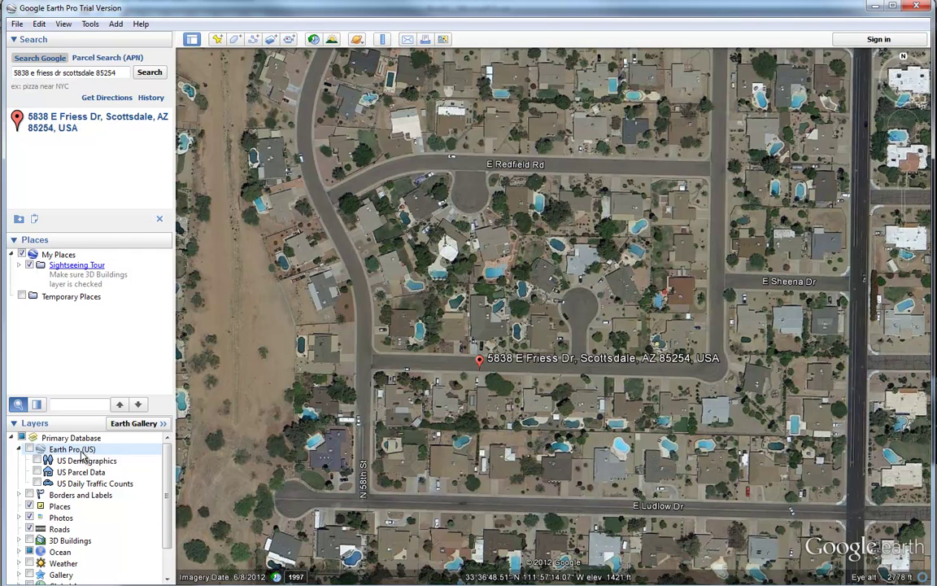
Step: Enable the Earth Pro (US) parcel data layer and pan over the nearby parcels
left_click(30, 449)
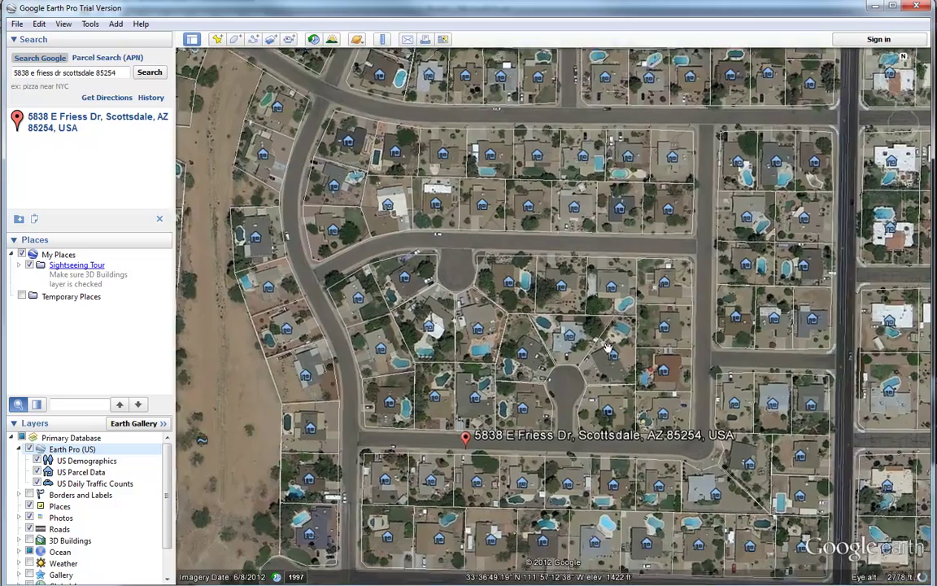
left_click_drag(607, 348, 636, 244)
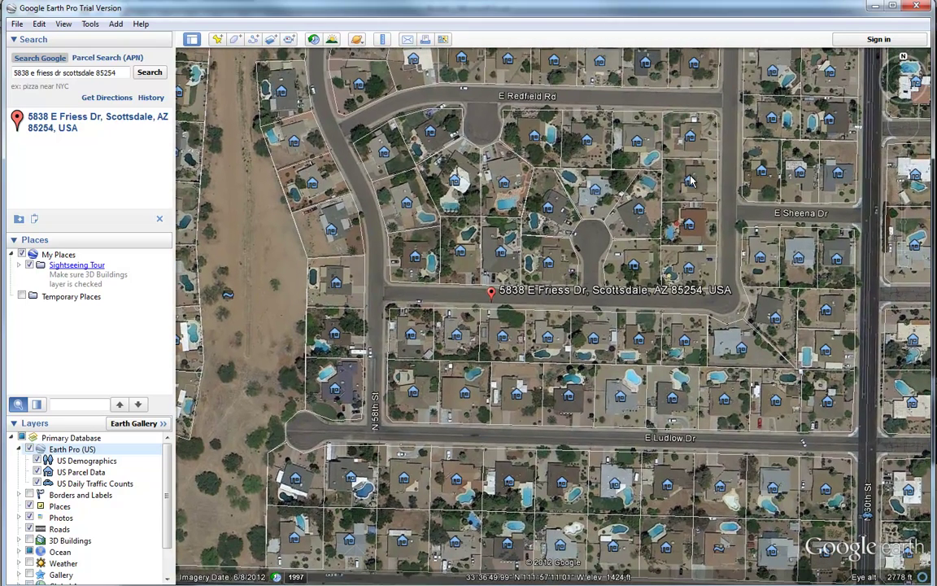
Step: Copy the two-line Property Address from a parcel north of the cul-de-sac and switch to Excel
left_click(637, 142)
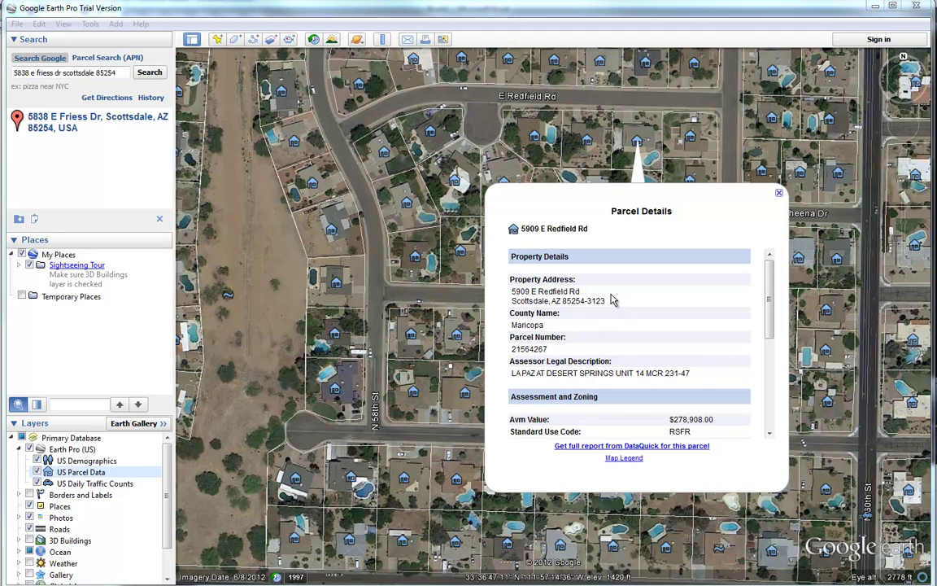
left_click_drag(612, 306, 511, 293)
key("ctrl+c")
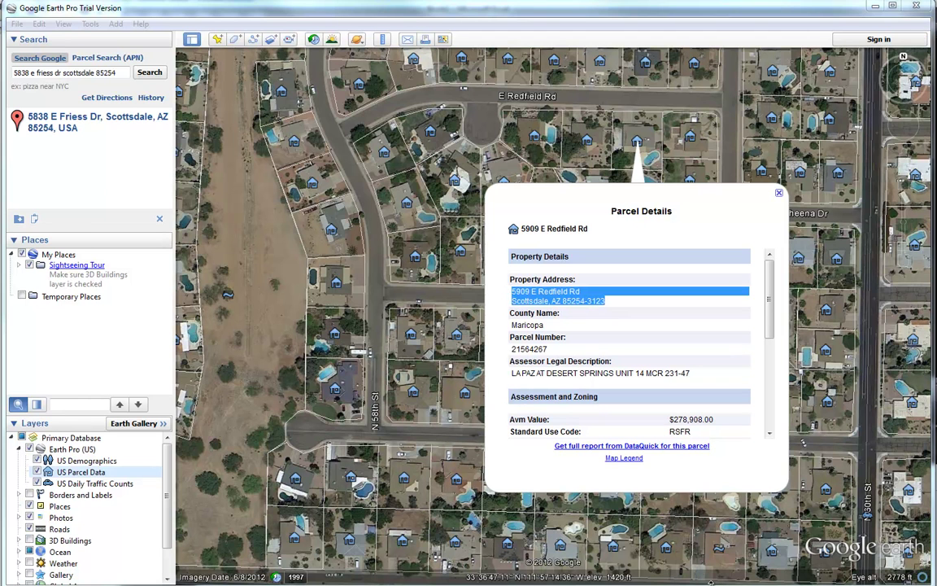
key("alt+Tab")
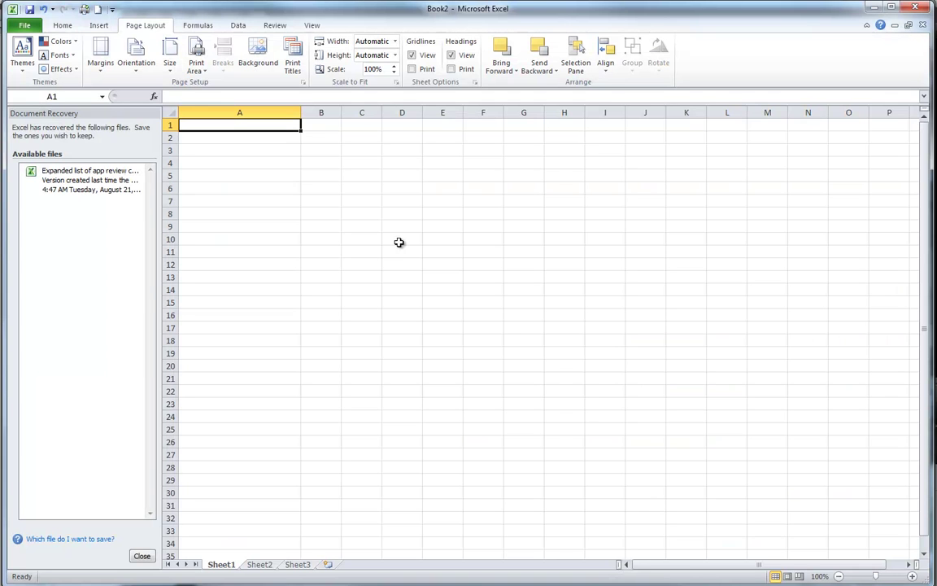
Step: Paste the address into A1 and move its city-state-zip line from A2 to B1
key("ctrl+v")
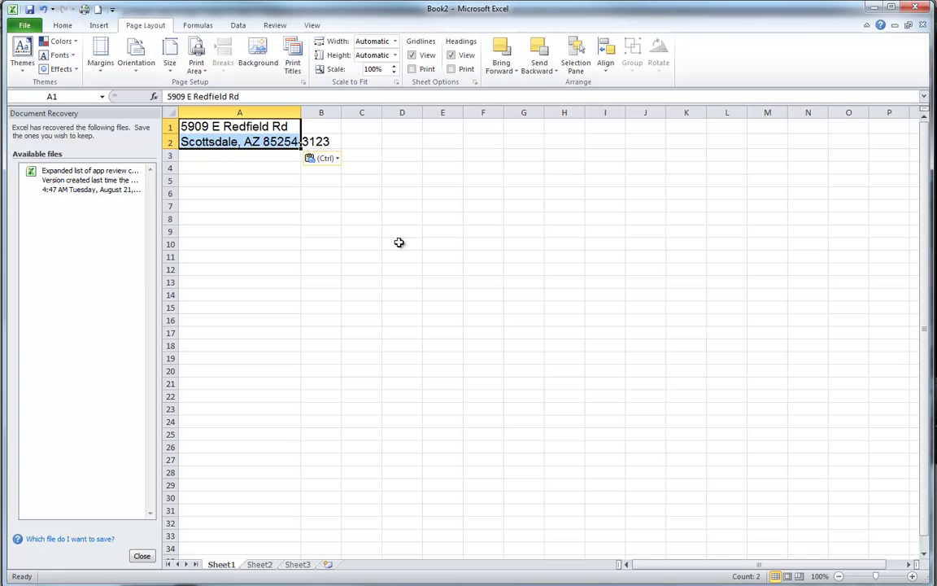
left_click(257, 204)
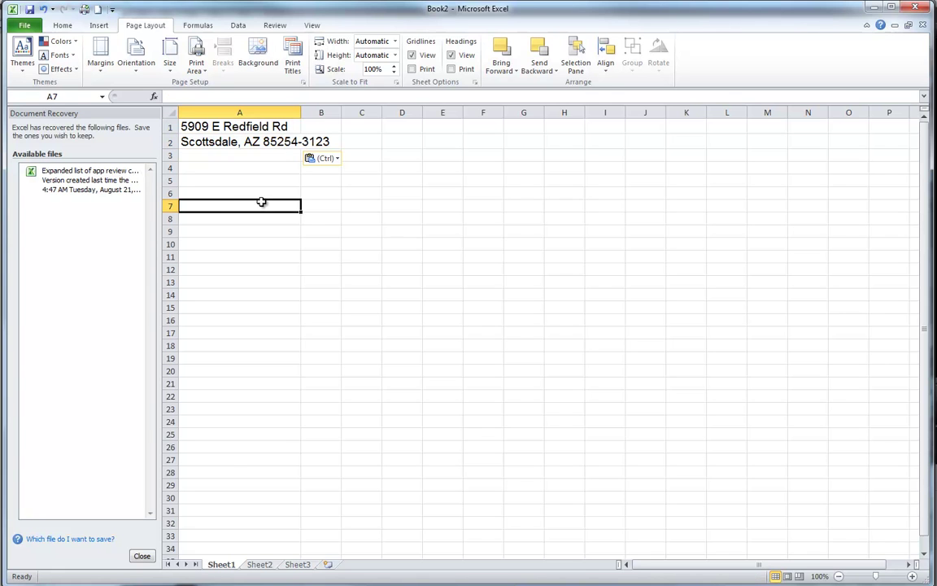
left_click(231, 141)
key("ctrl+c")
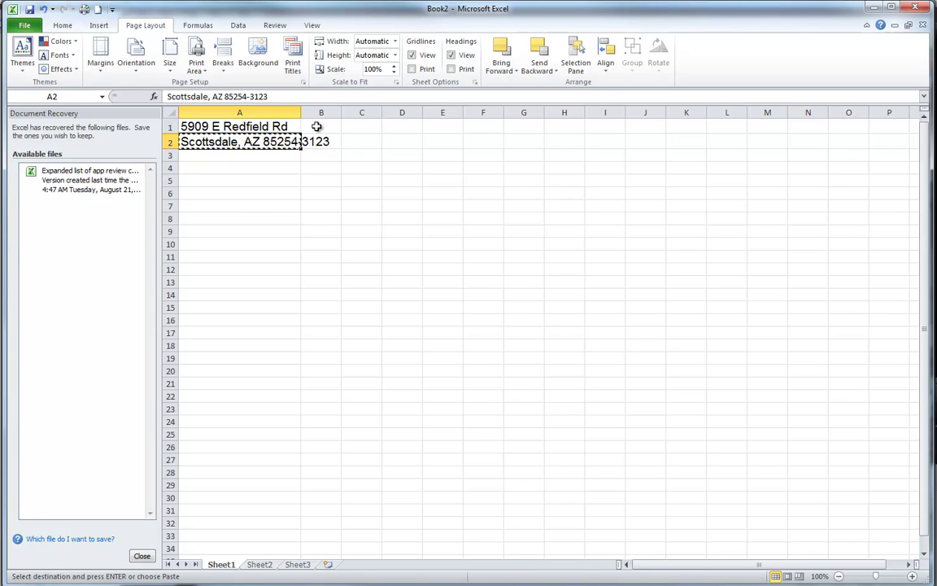
left_click(319, 127)
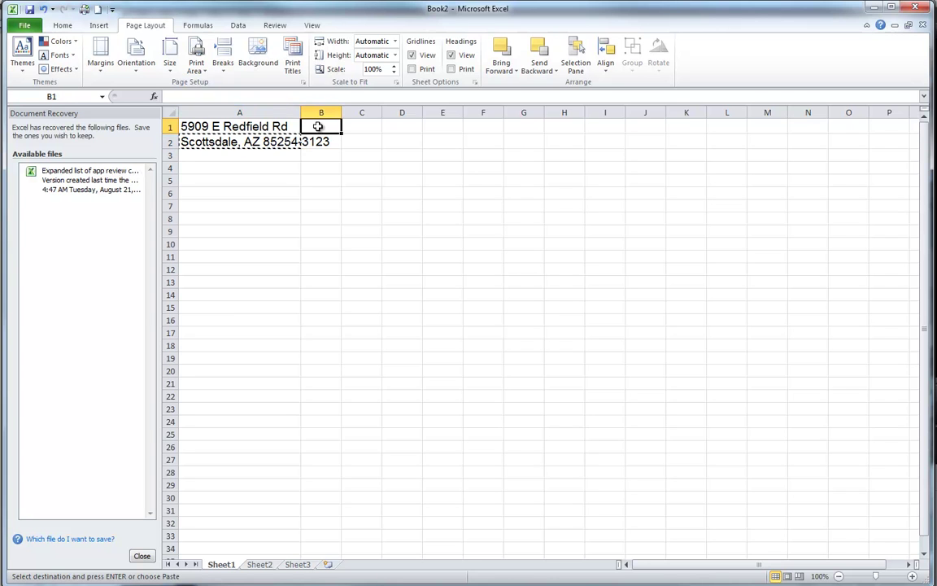
key("ctrl+v")
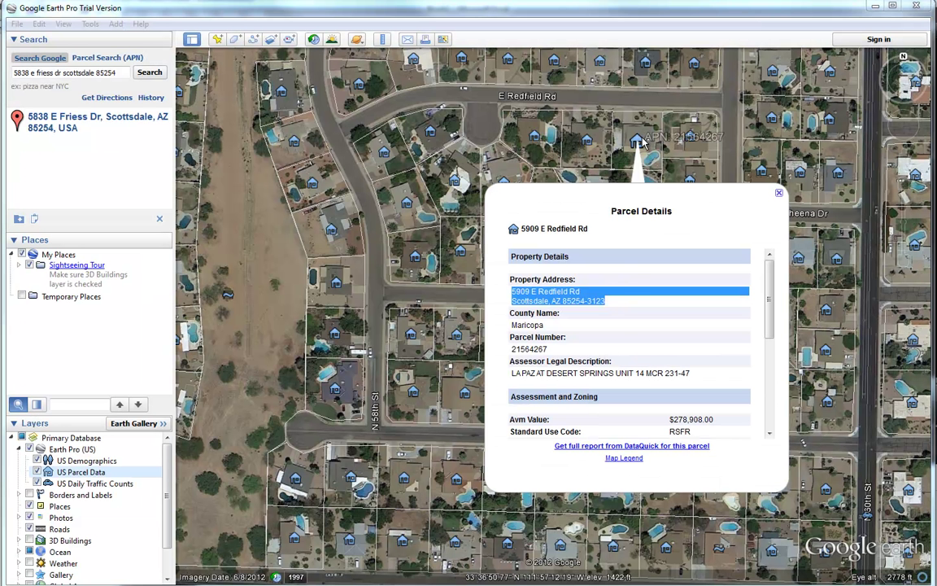
Step: Close the first Parcel Details balloon and select the next-door parcel's Property Address lines
left_click(779, 193)
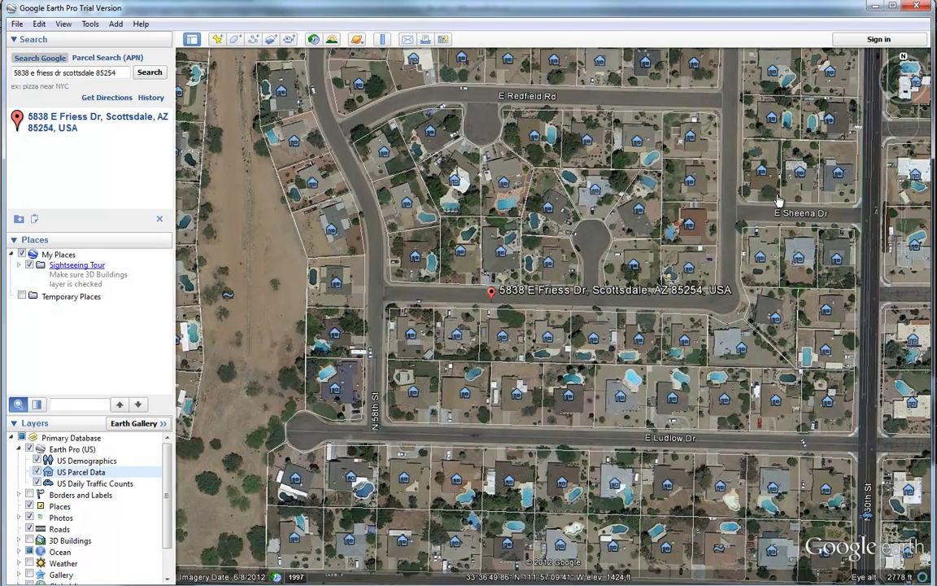
left_click(535, 137)
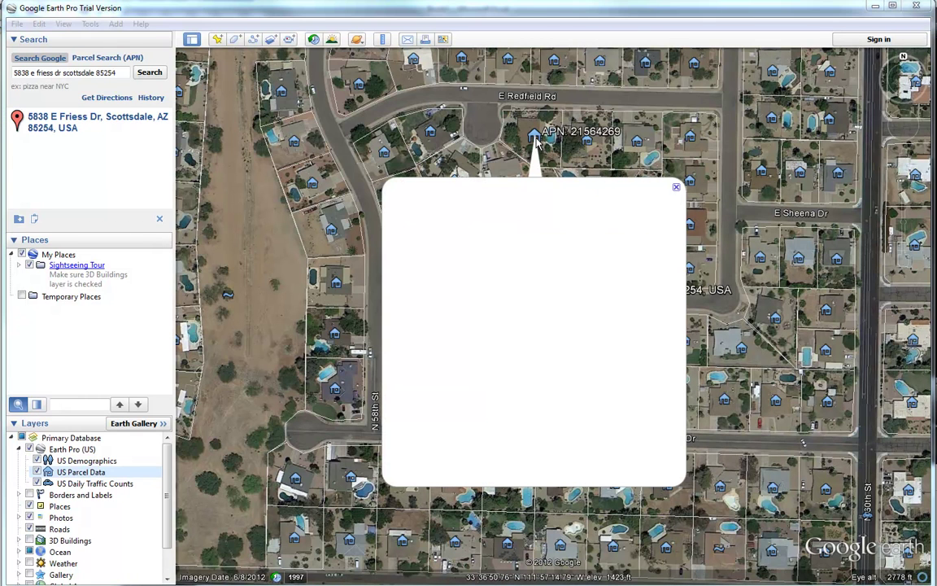
left_click_drag(505, 297, 411, 283)
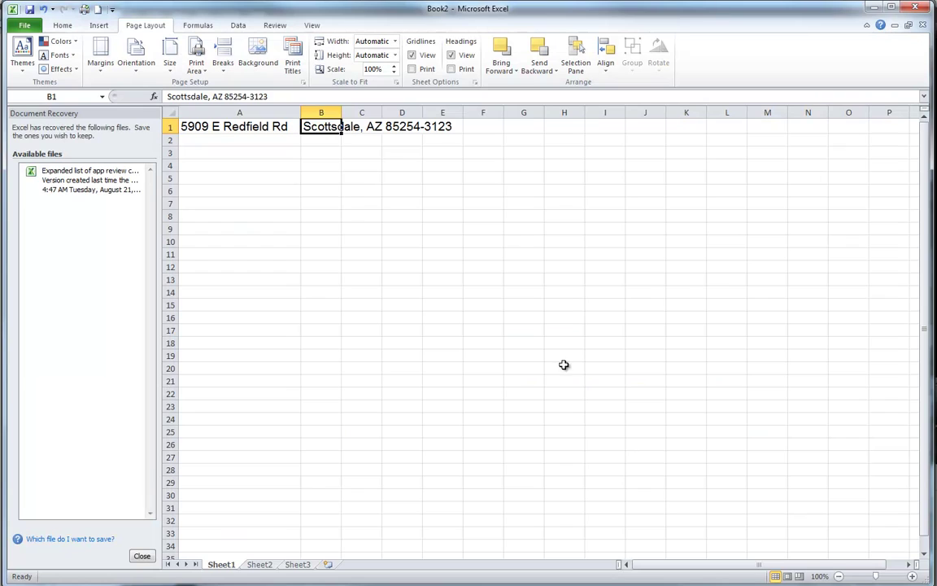
Step: Paste the second address into A2 and move its city-state-zip line from A3 to B2
left_click(220, 143)
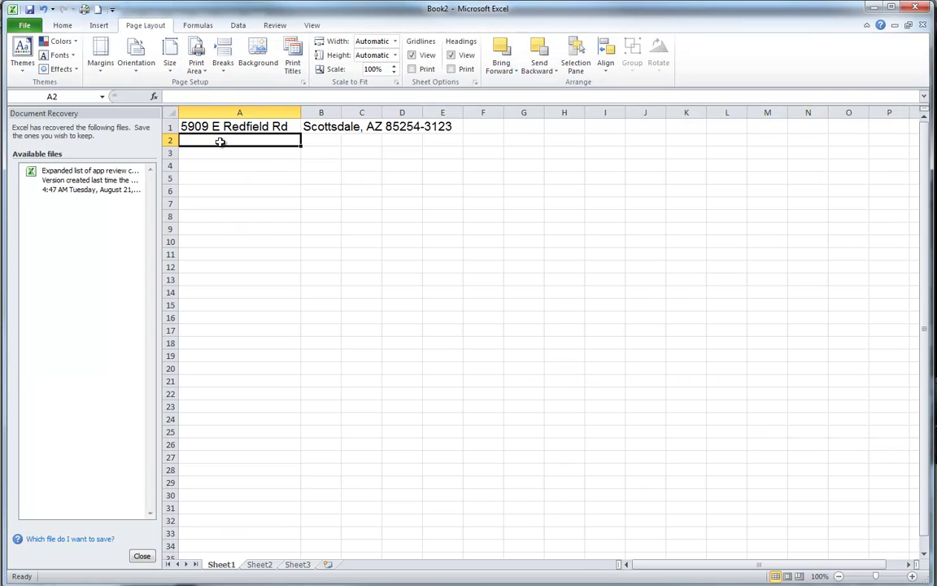
key("ctrl+v")
left_click(219, 179)
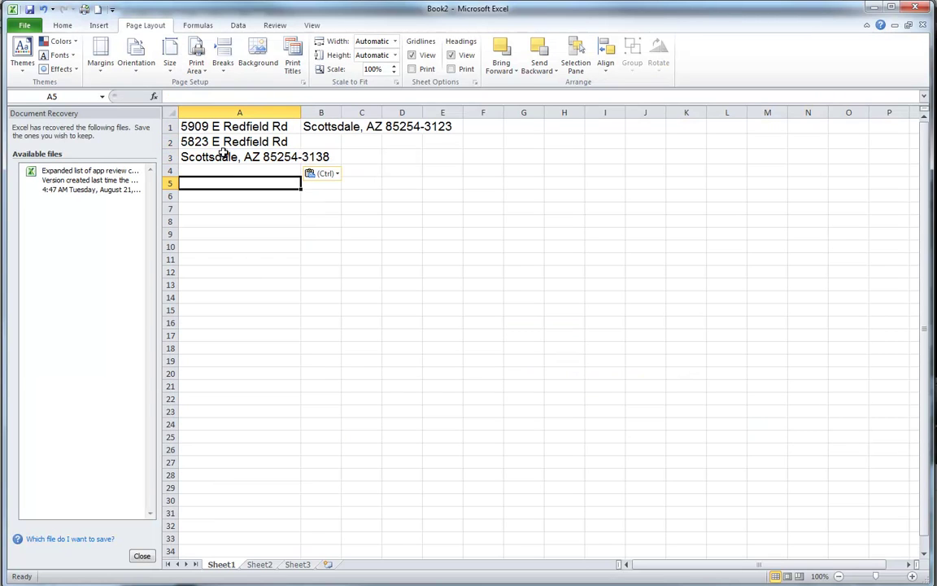
left_click(221, 158)
key("ctrl+c")
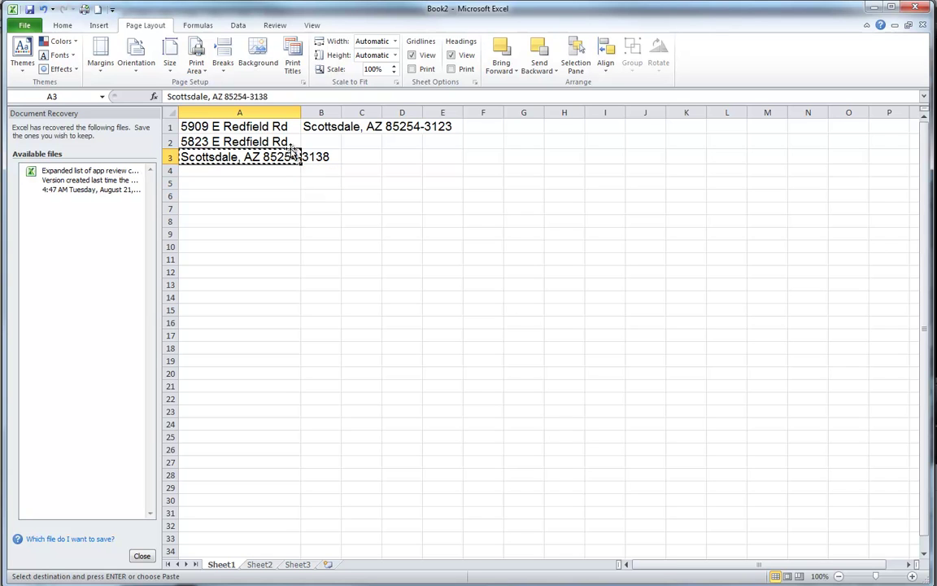
left_click(319, 142)
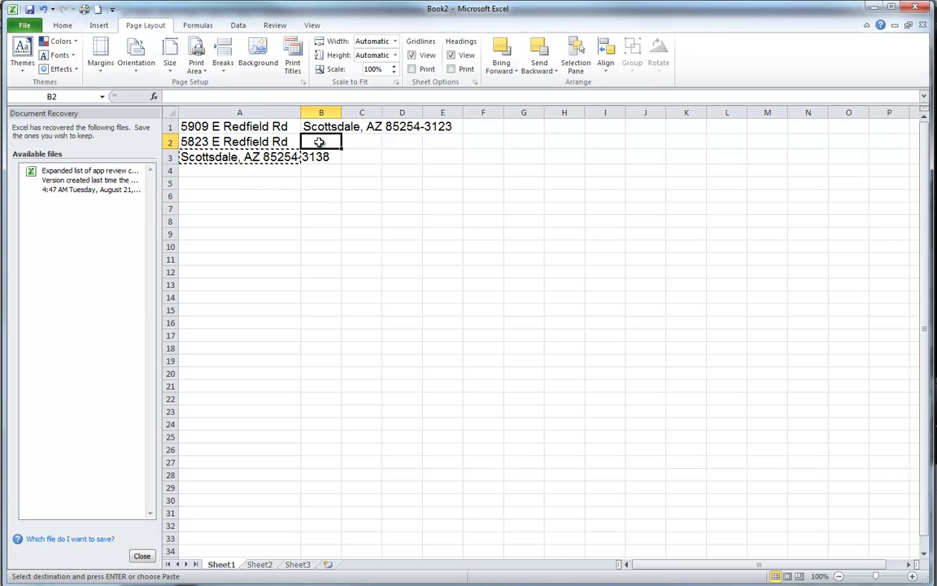
key("ctrl+v")
left_click(389, 218)
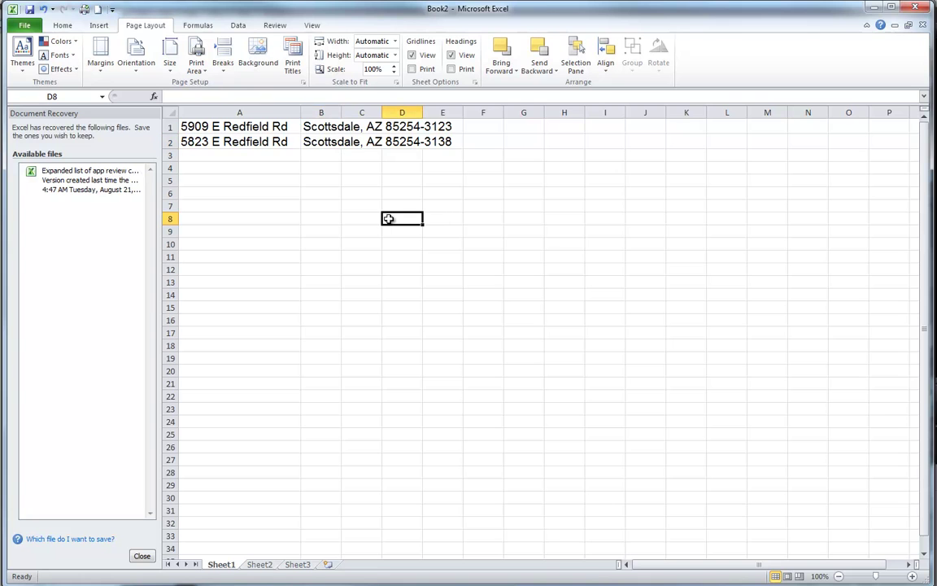